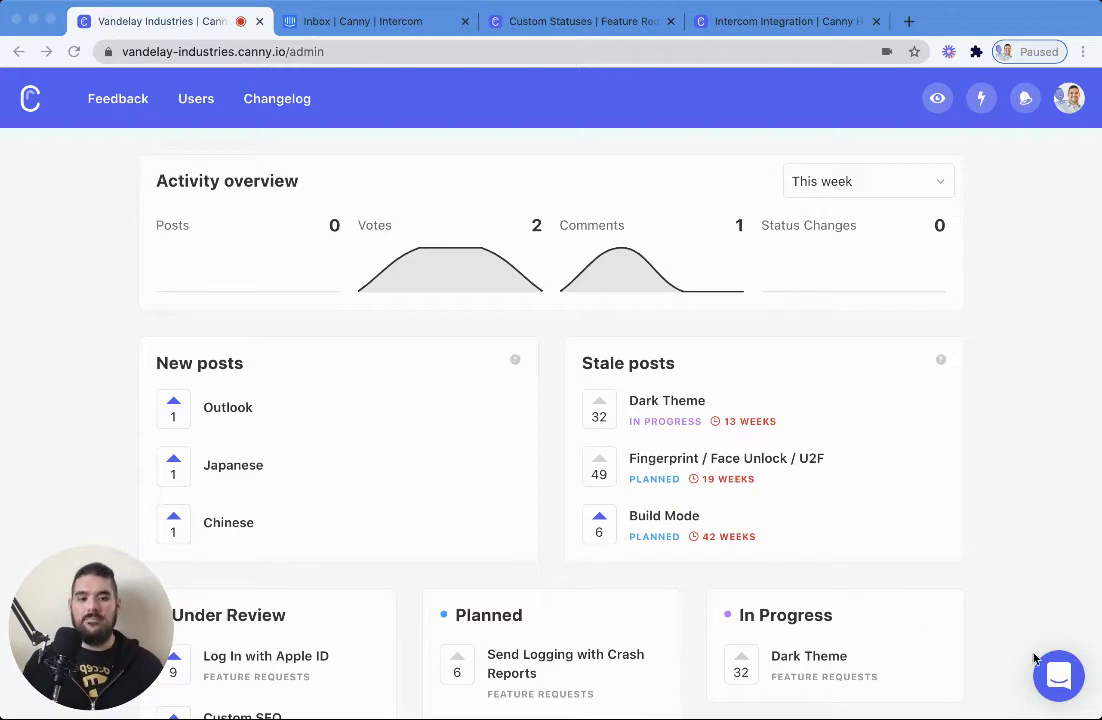
- Open the messenger's feature request section, enter its feedback board and bring up the post search
{"action": "left_click", "coordinate": [1055, 673]}
{"action": "left_click", "coordinate": [1055, 673]}
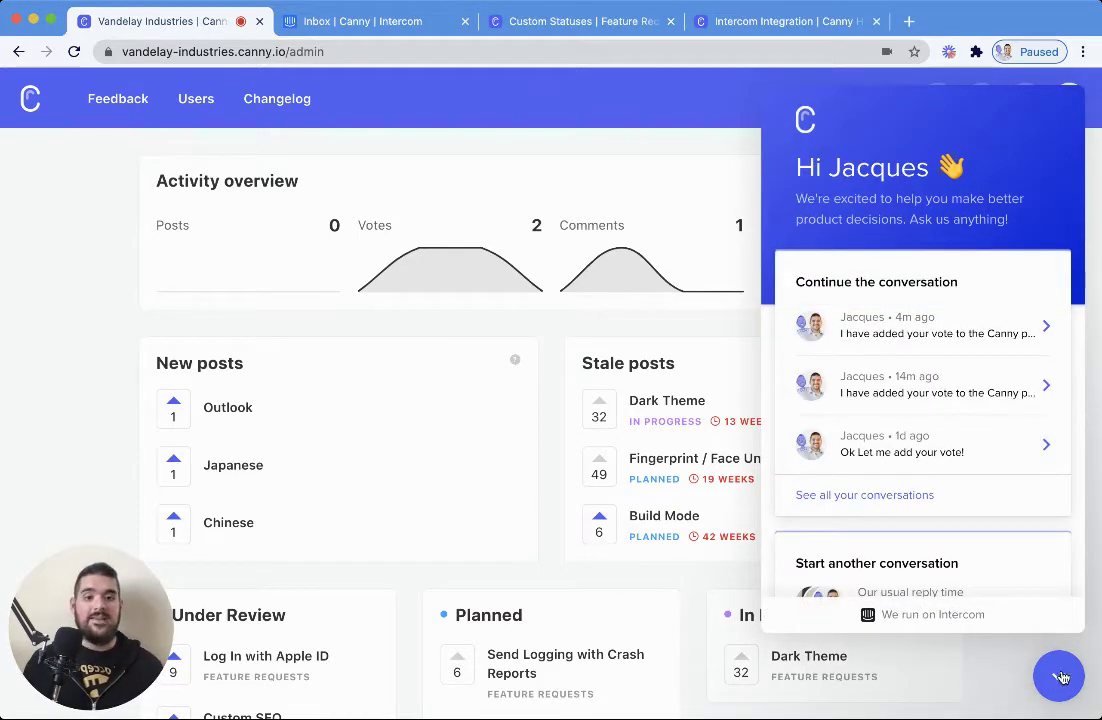
{"action": "scroll", "coordinate": [940, 490], "scroll_direction": "down", "scroll_amount": 1}
{"action": "scroll", "coordinate": [940, 490], "scroll_direction": "down", "scroll_amount": 5}
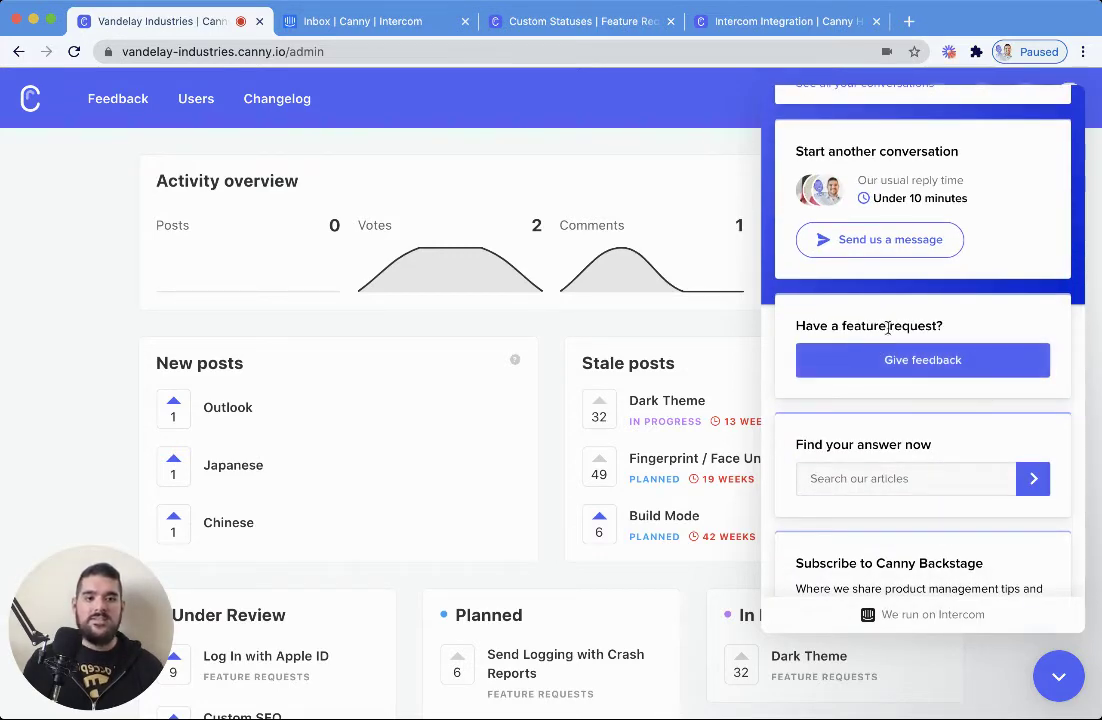
{"action": "left_click", "coordinate": [860, 363]}
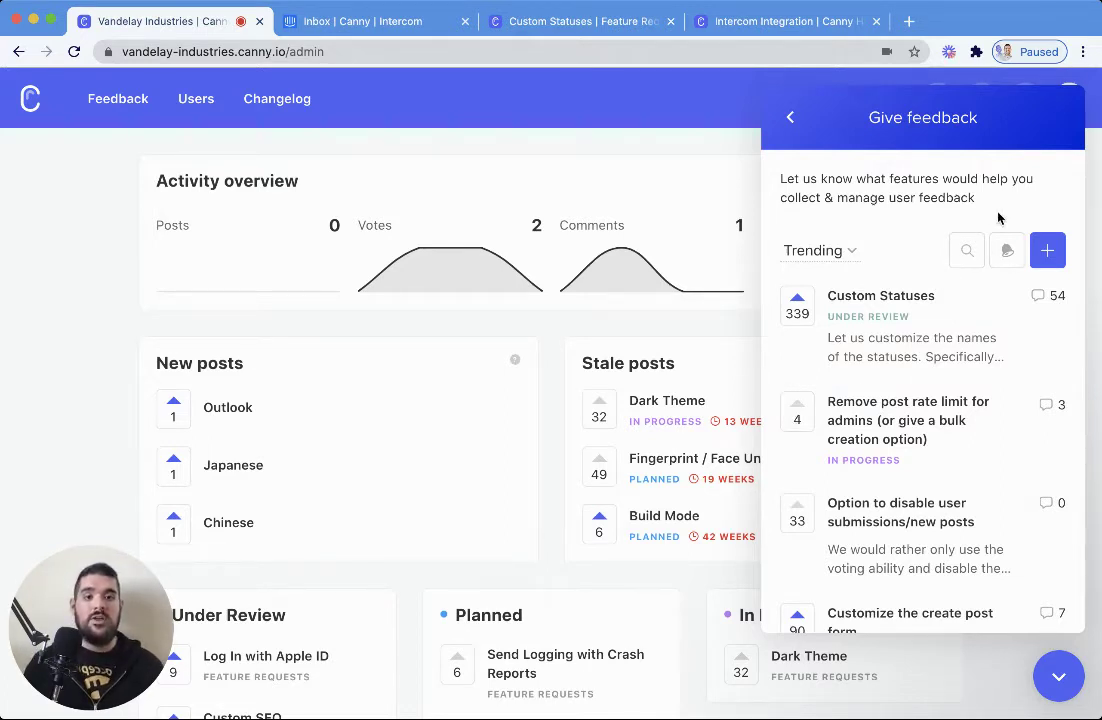
{"action": "left_click", "coordinate": [967, 251]}
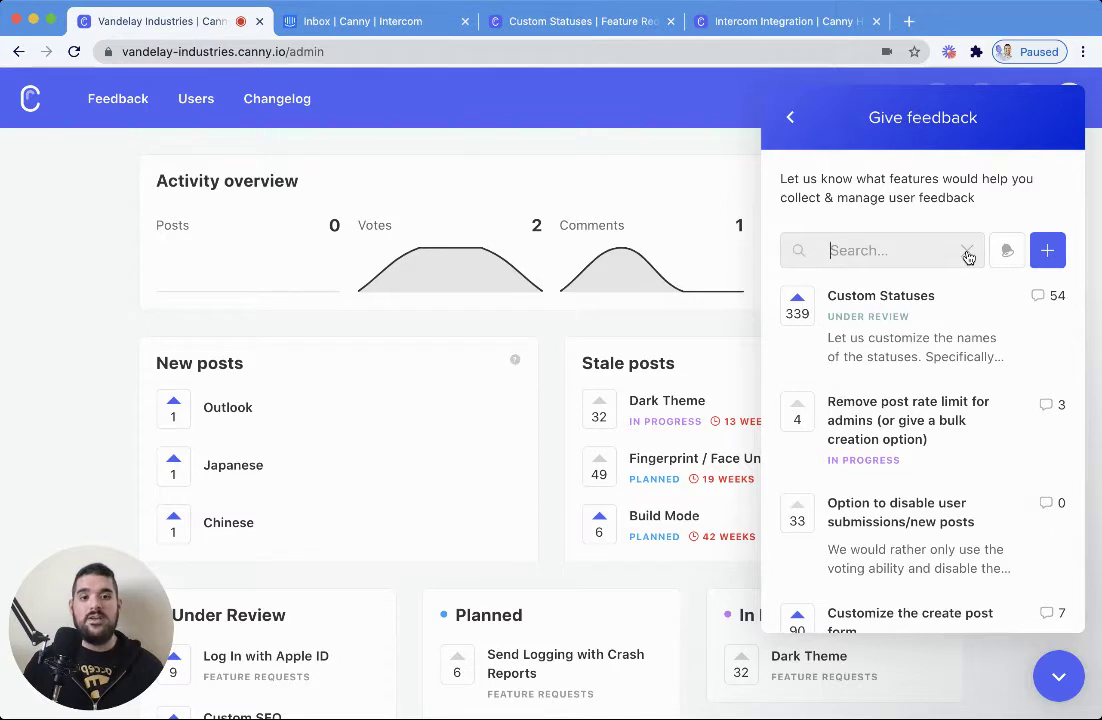
- Draft a feedback post titled "custom statues", check the suggested similar posts, and return to the messenger home without creating it
{"action": "left_click", "coordinate": [1045, 255]}
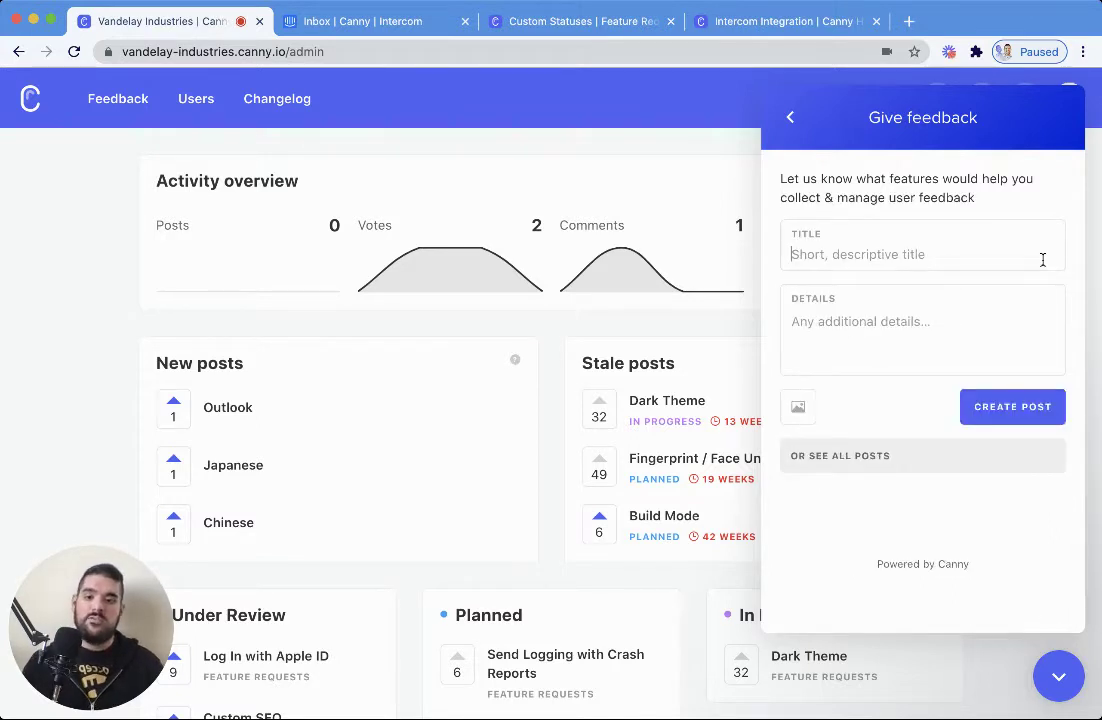
{"action": "type", "text": "custom"}
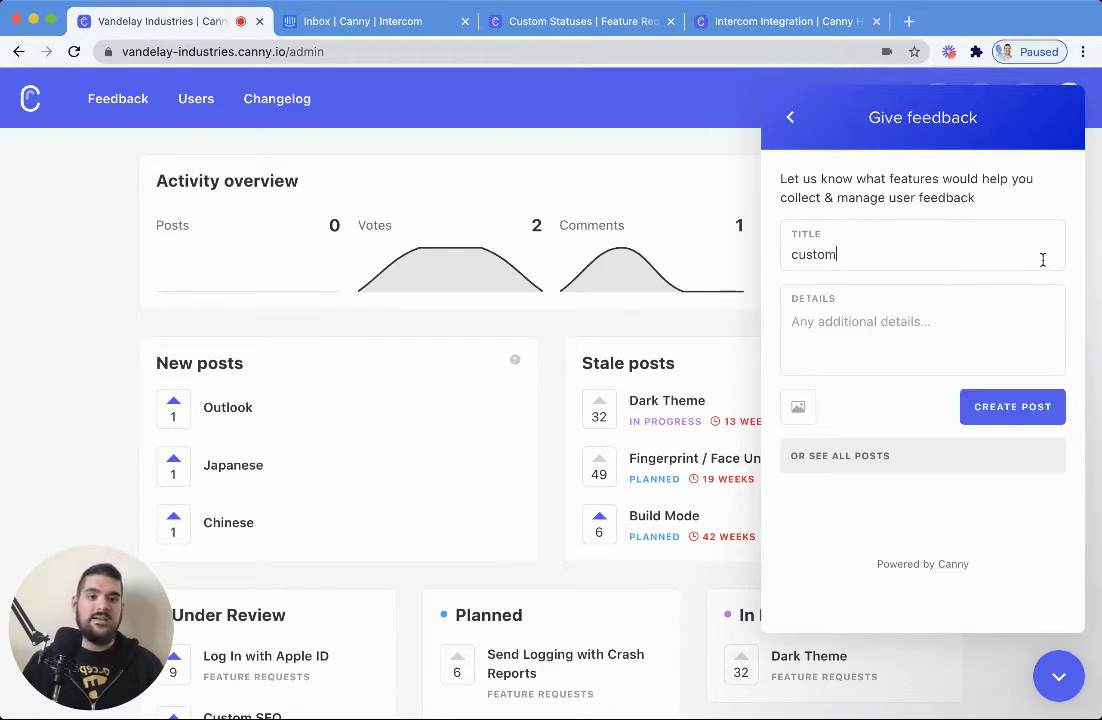
{"action": "type", "text": " statuses"}
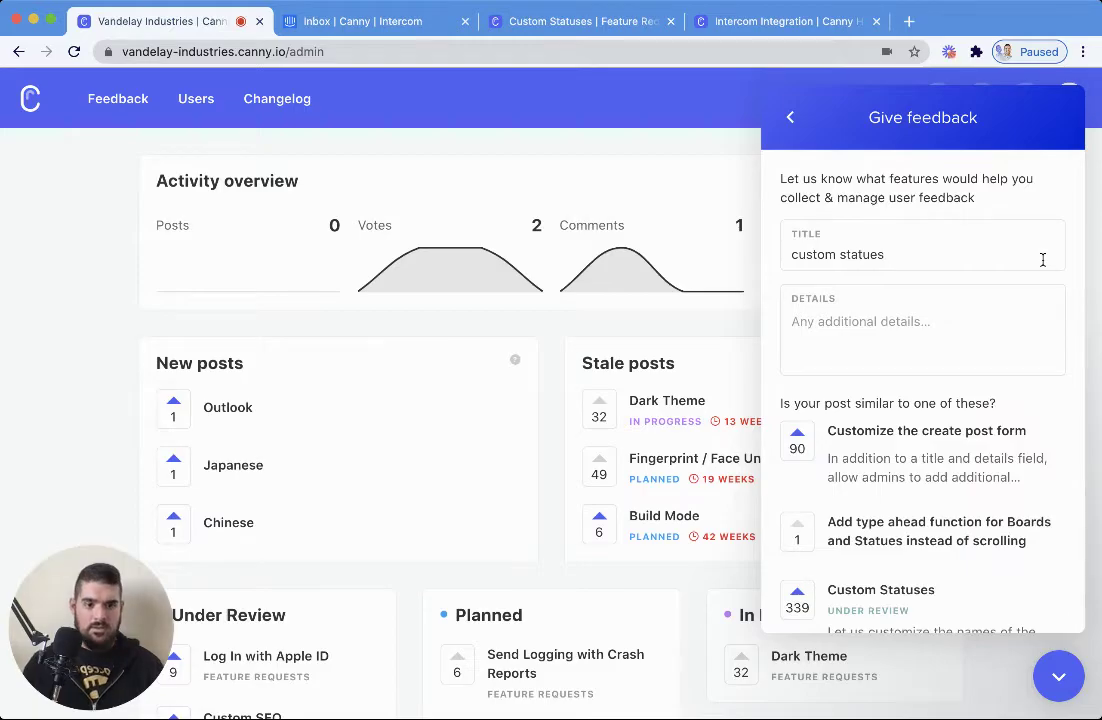
{"action": "scroll", "coordinate": [1043, 450], "scroll_direction": "down", "scroll_amount": 2}
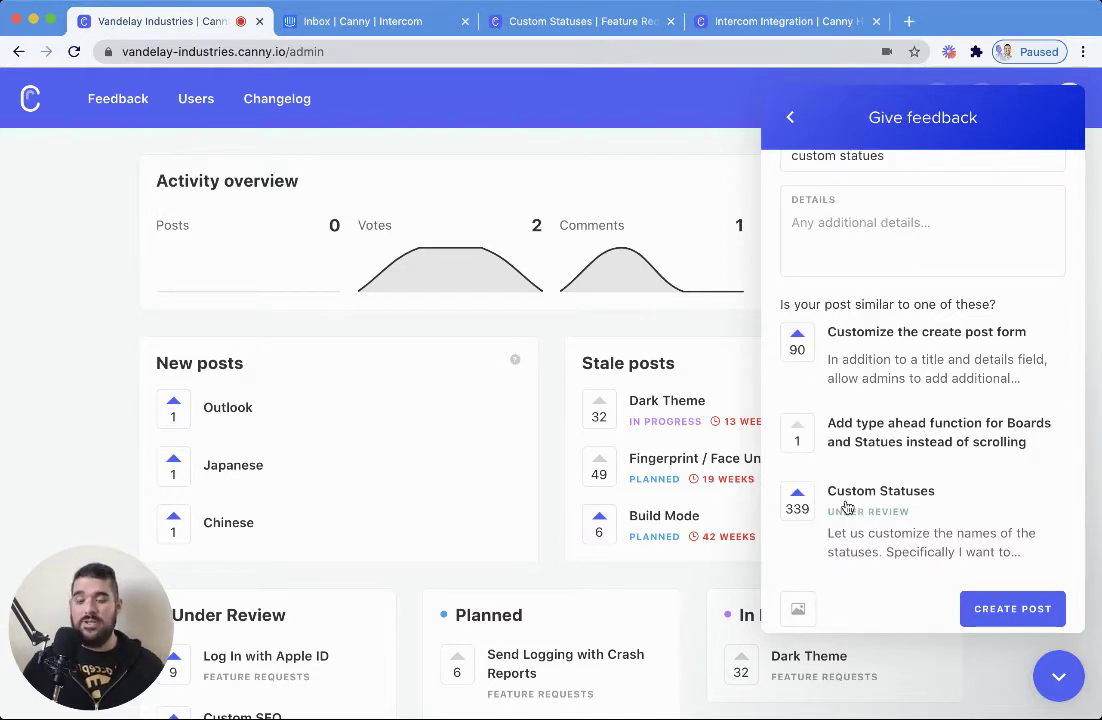
{"action": "scroll", "coordinate": [845, 508], "scroll_direction": "up", "scroll_amount": 2}
{"action": "left_click", "coordinate": [790, 117]}
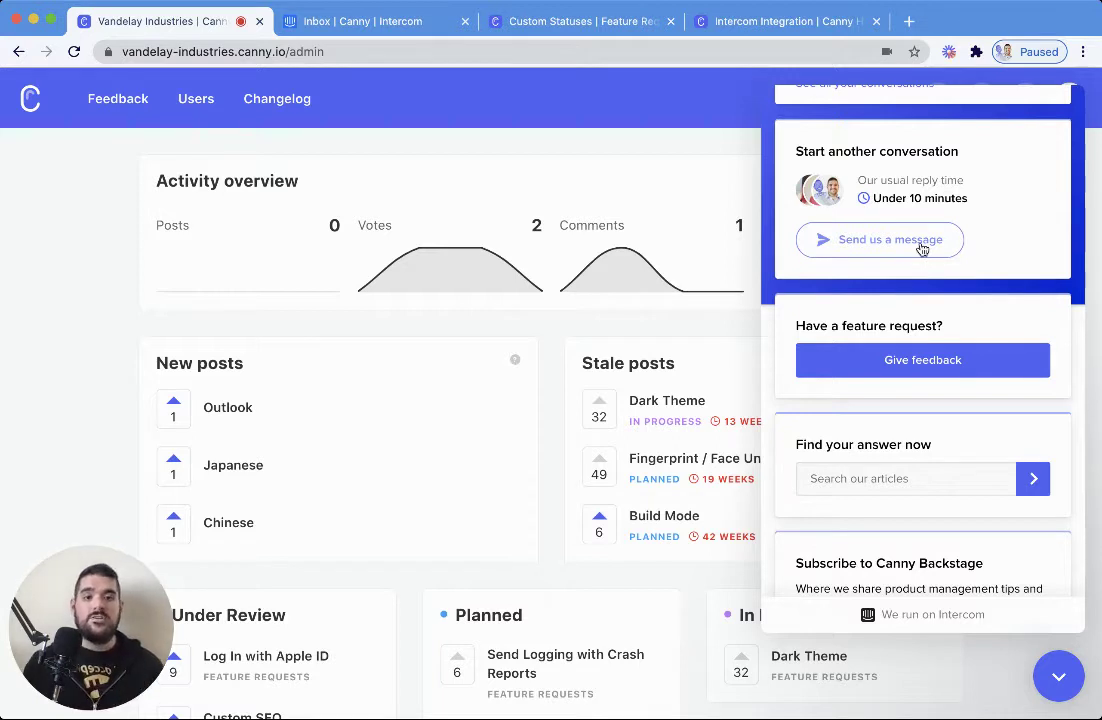
- Start a new messenger conversation and send the message "I want a dark theme."
{"action": "left_click", "coordinate": [921, 246]}
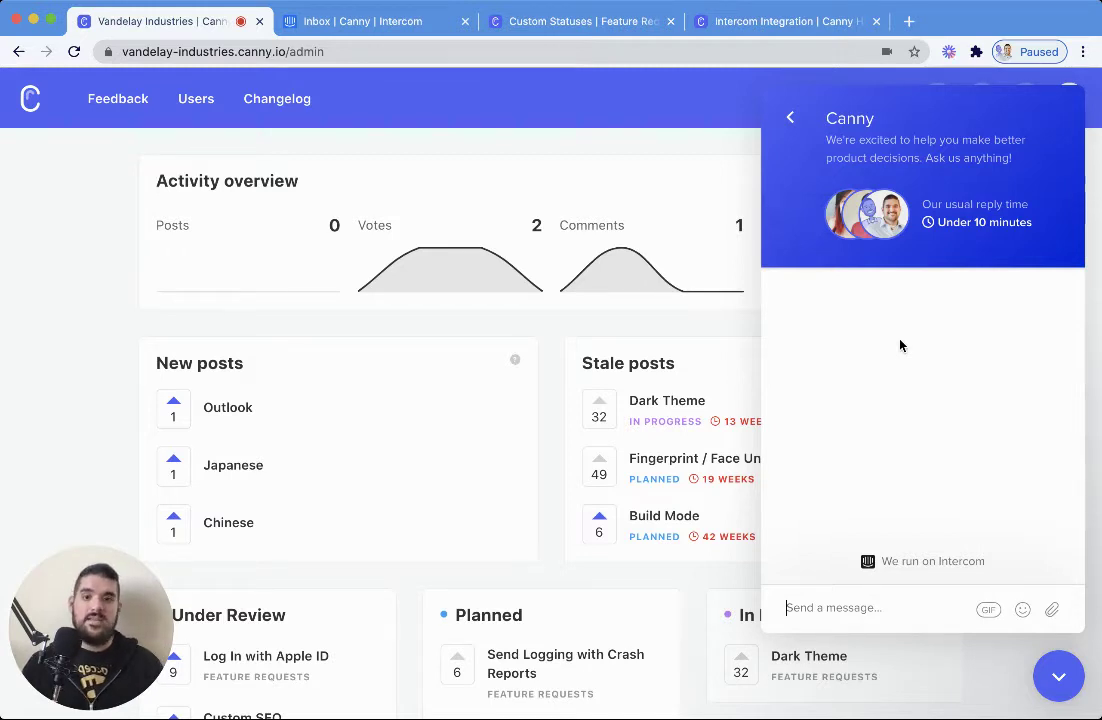
{"action": "type", "text": "I wa"}
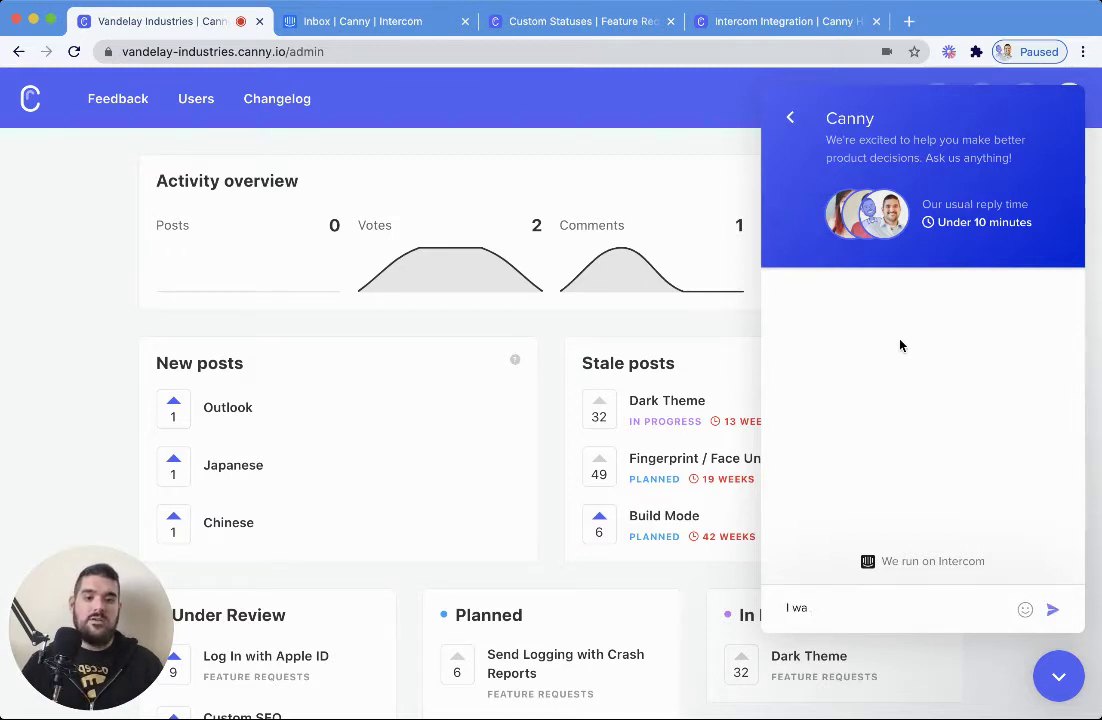
{"action": "type", "text": "tnt a dark theme."}
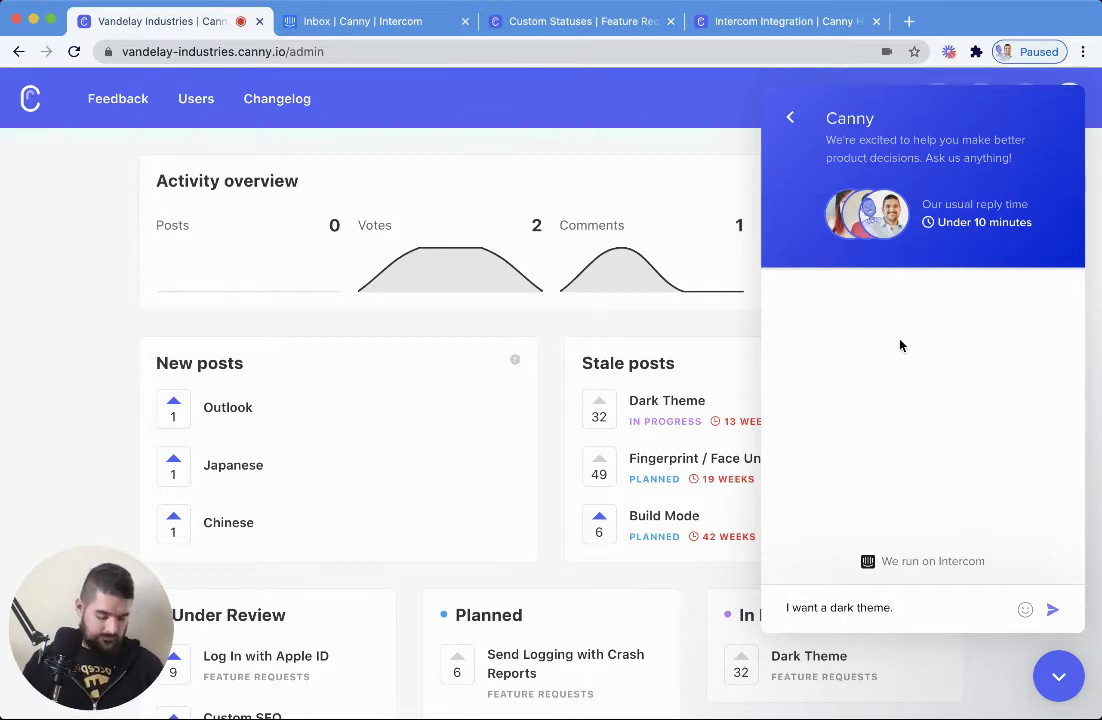
{"action": "key", "text": "Return"}
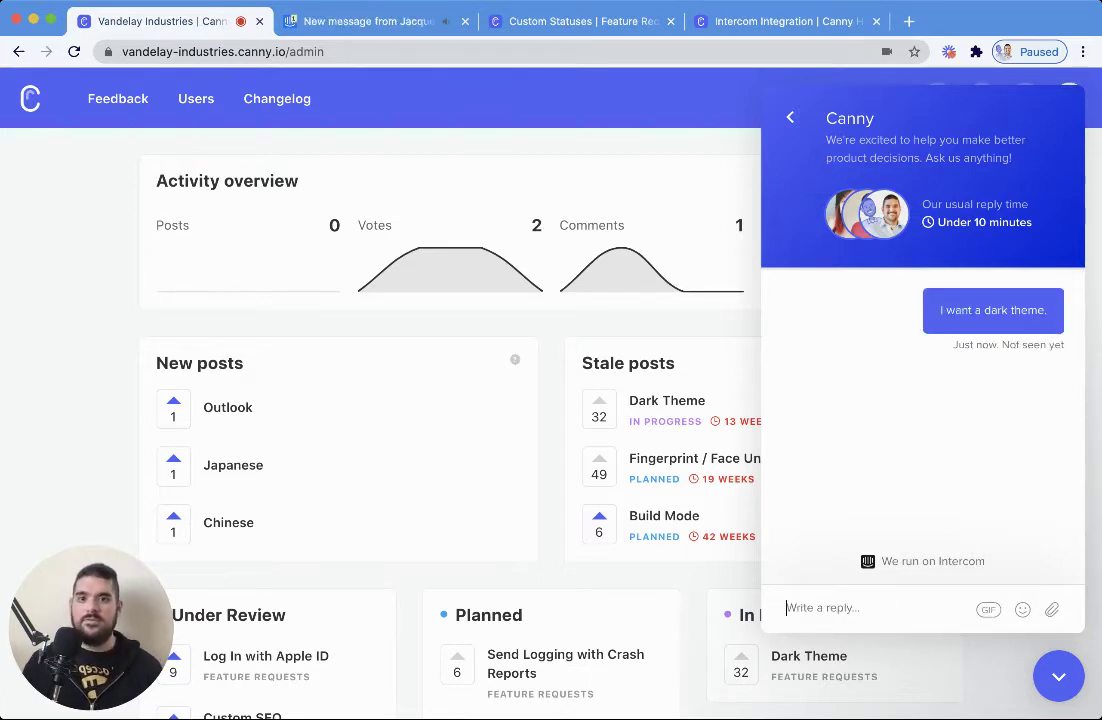
- Switch to the Intercom inbox, open the unassigned dark theme conversation and insert the saved reply about an added vote using "#vot"
{"action": "left_click", "coordinate": [398, 27]}
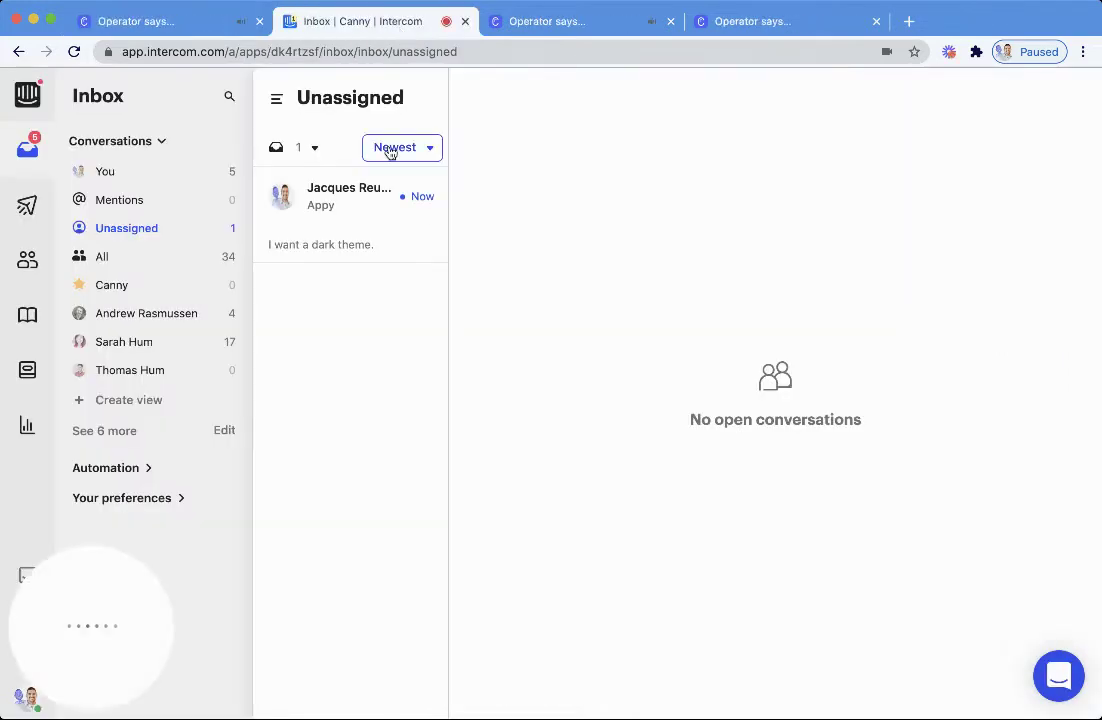
{"action": "left_click", "coordinate": [338, 244]}
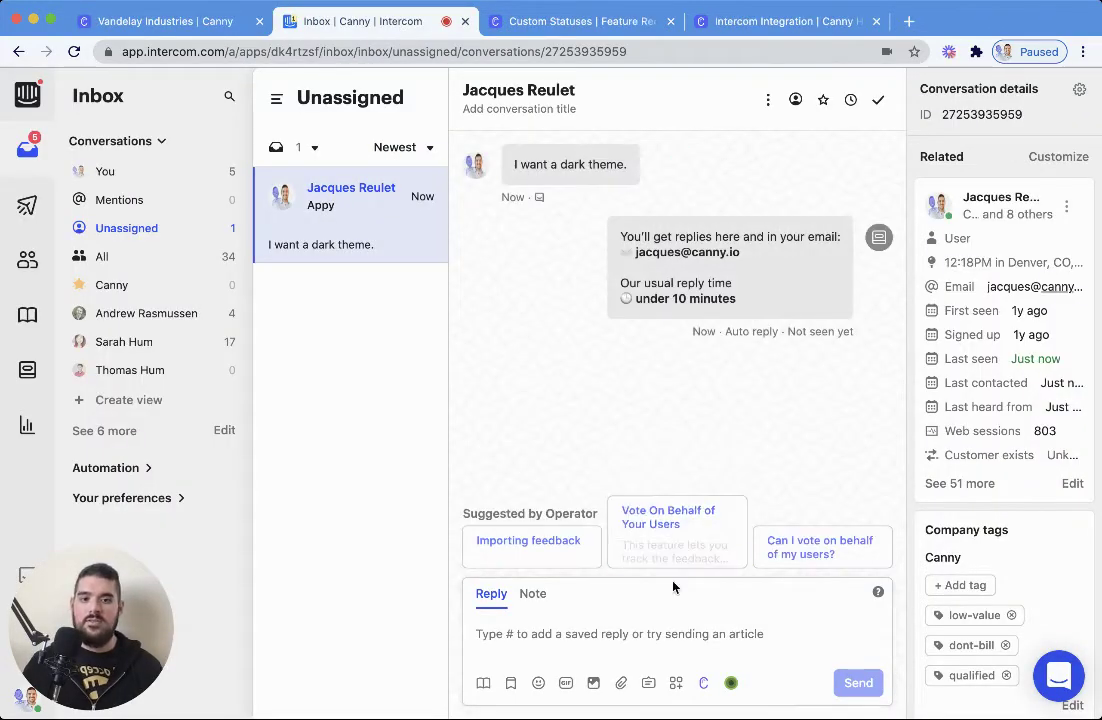
{"action": "left_click", "coordinate": [678, 641]}
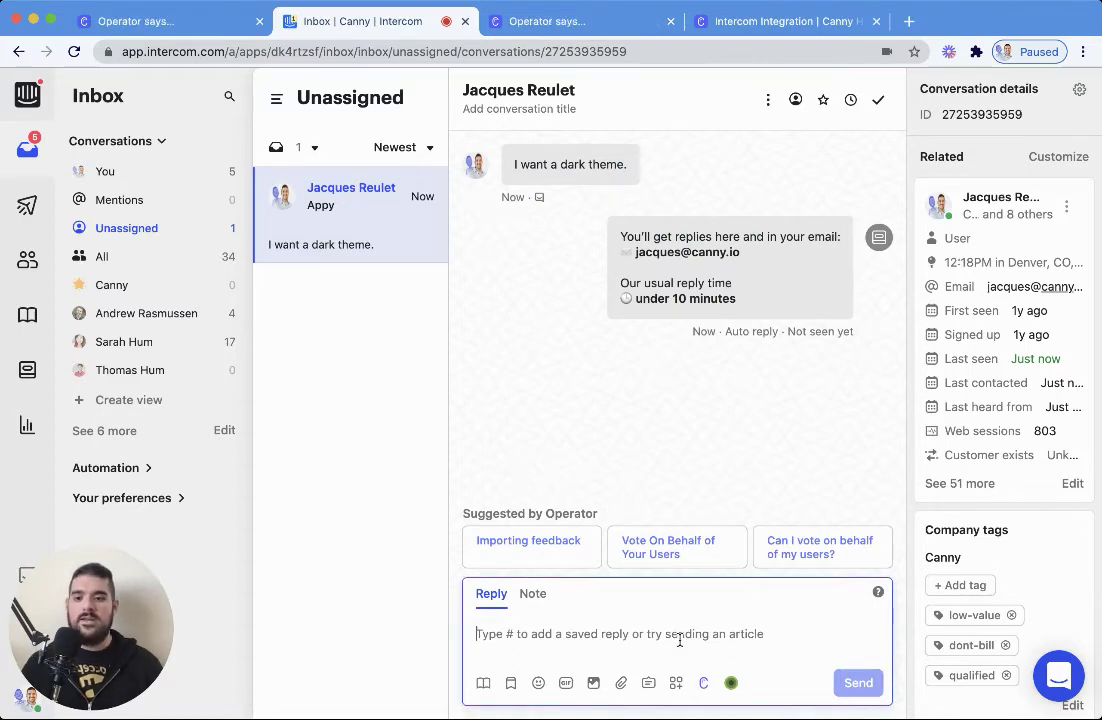
{"action": "type", "text": "#vot"}
{"action": "key", "text": "Return"}
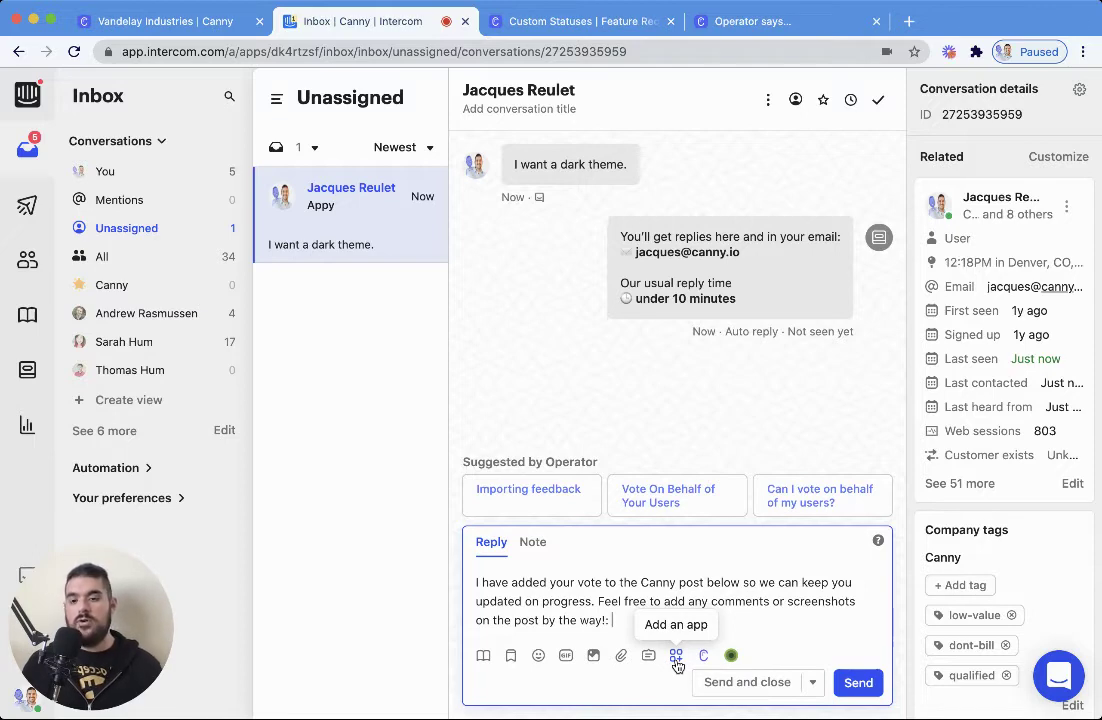
- Track the customer's vote on the Canny post "Widget dark theme", attach its card to the reply and send it
{"action": "left_click", "coordinate": [676, 657]}
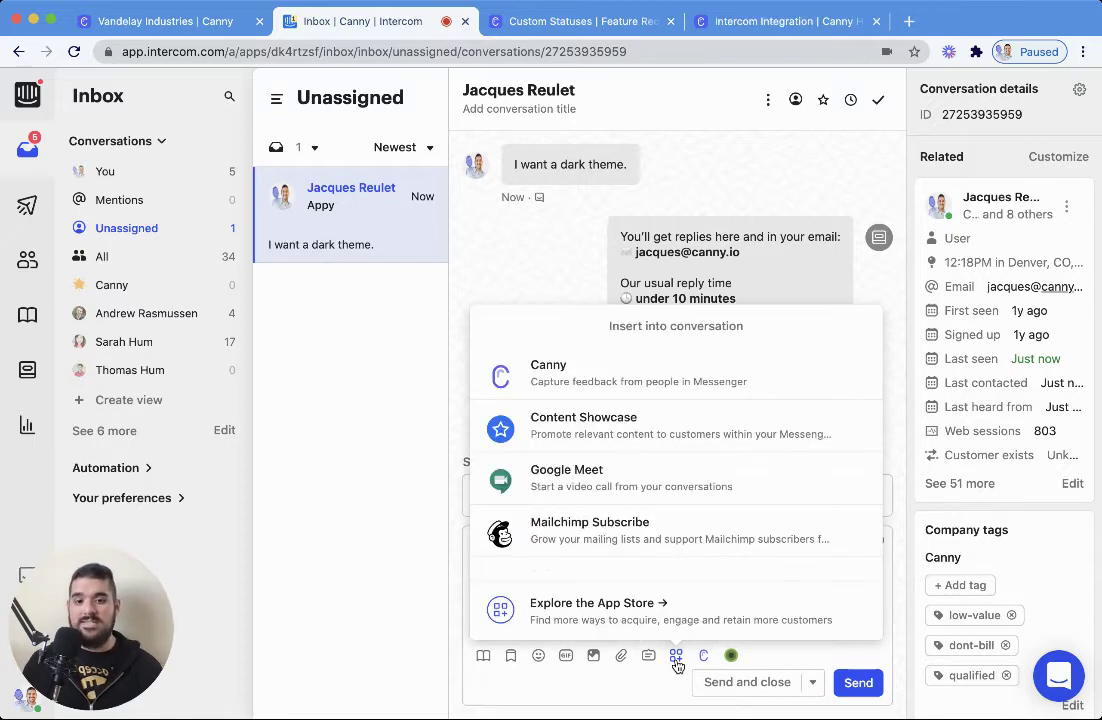
{"action": "left_click", "coordinate": [613, 383]}
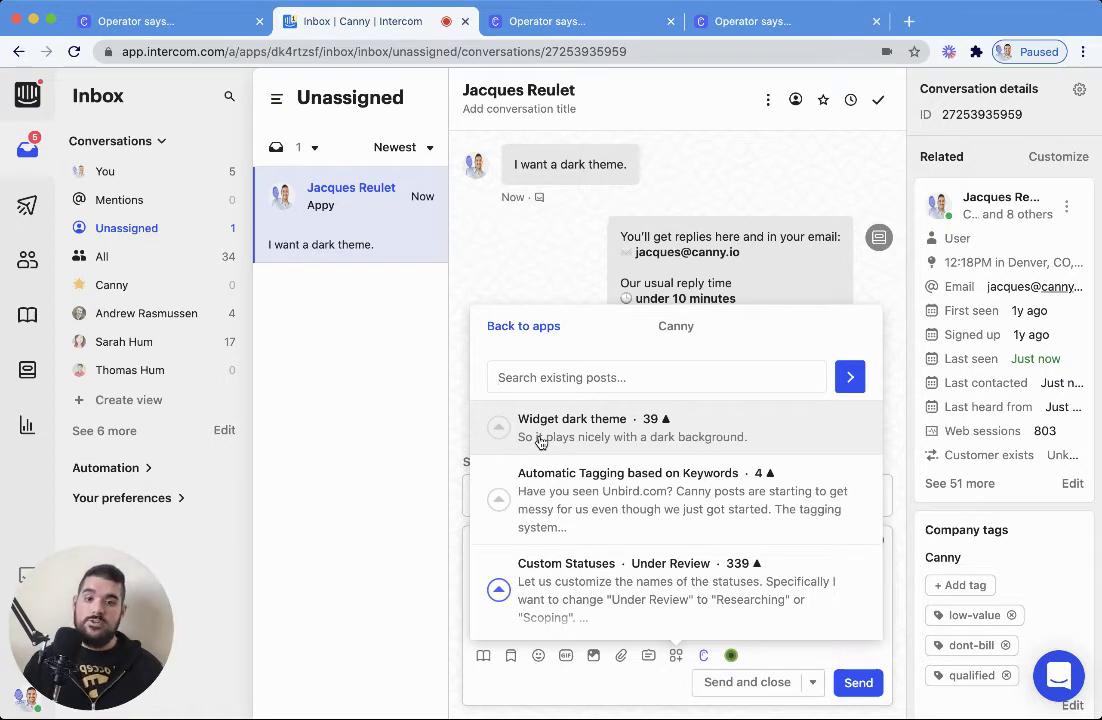
{"action": "left_click", "coordinate": [510, 434]}
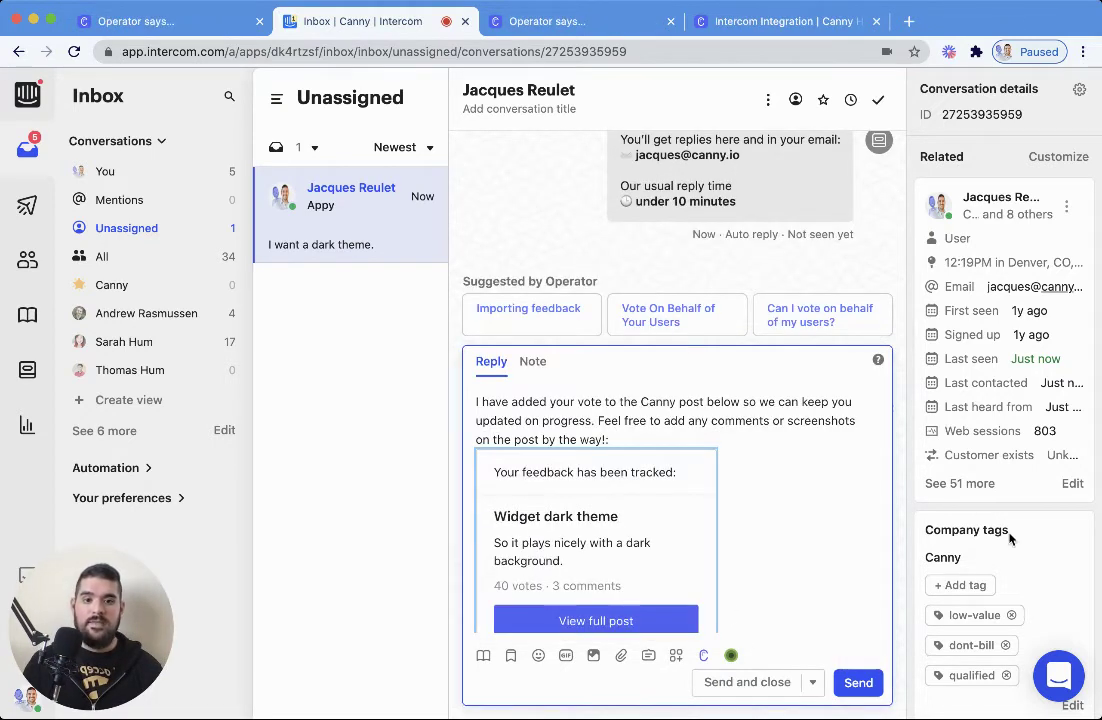
{"action": "scroll", "coordinate": [765, 533], "scroll_direction": "down", "scroll_amount": 1}
{"action": "scroll", "coordinate": [765, 533], "scroll_direction": "up", "scroll_amount": 1}
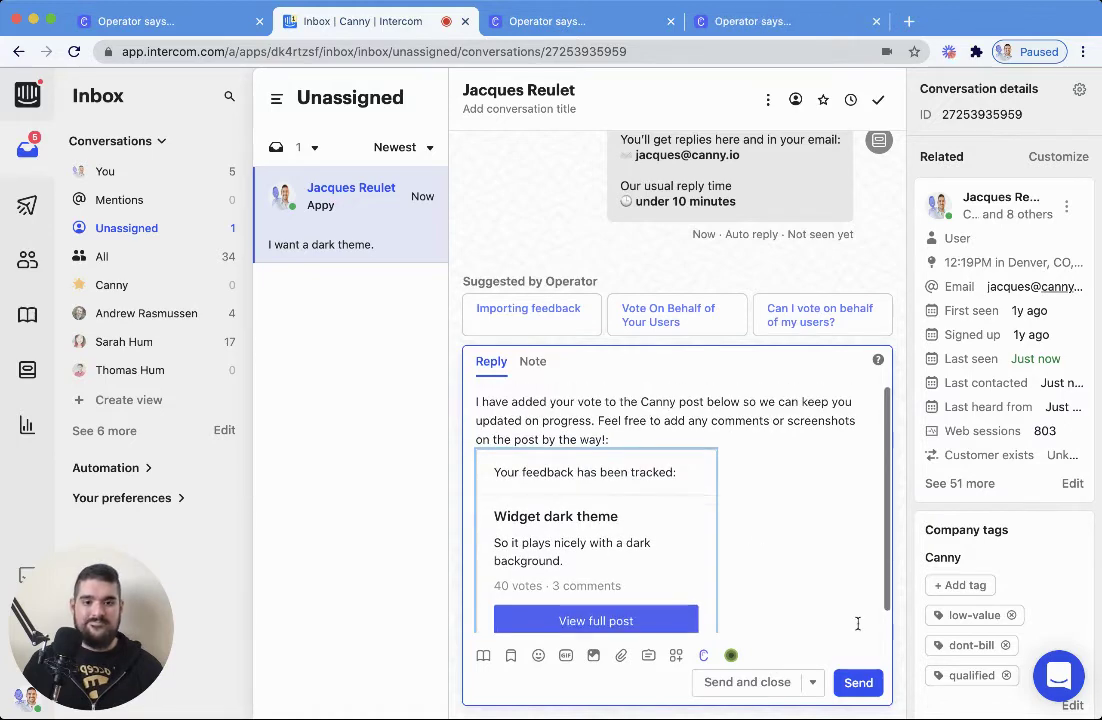
{"action": "left_click", "coordinate": [857, 683]}
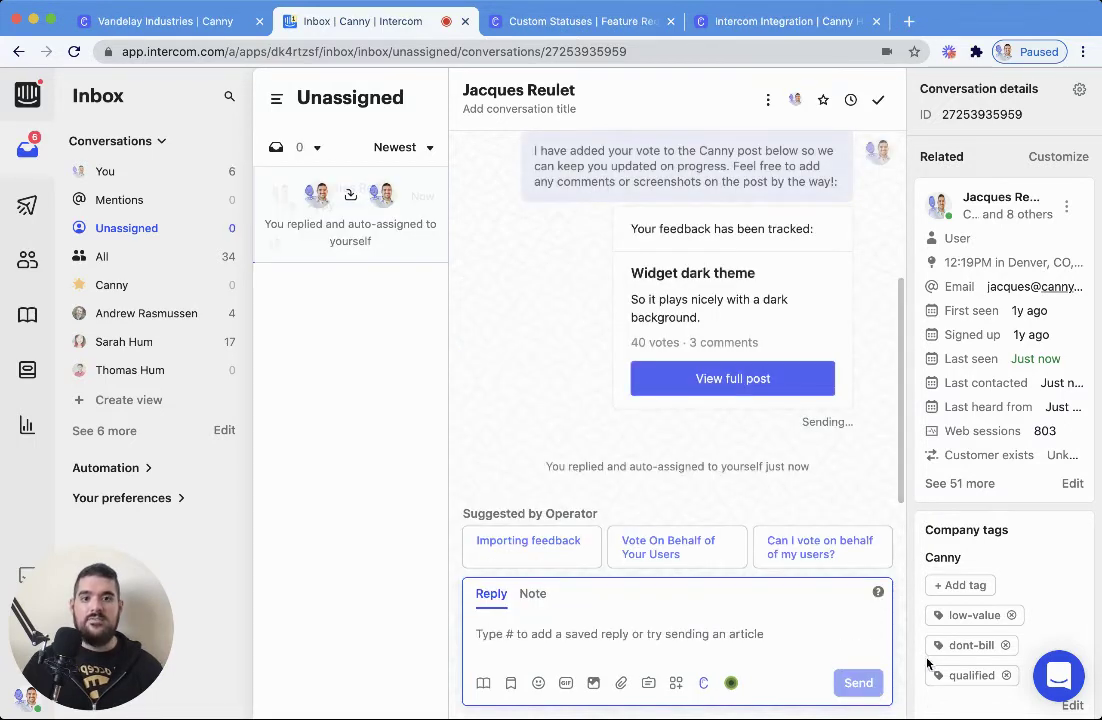
- View the tracked "Widget dark theme" post and the voter list of the "Custom Statuses" post, dismissing the overlaid message preview
{"action": "left_click", "coordinate": [160, 28]}
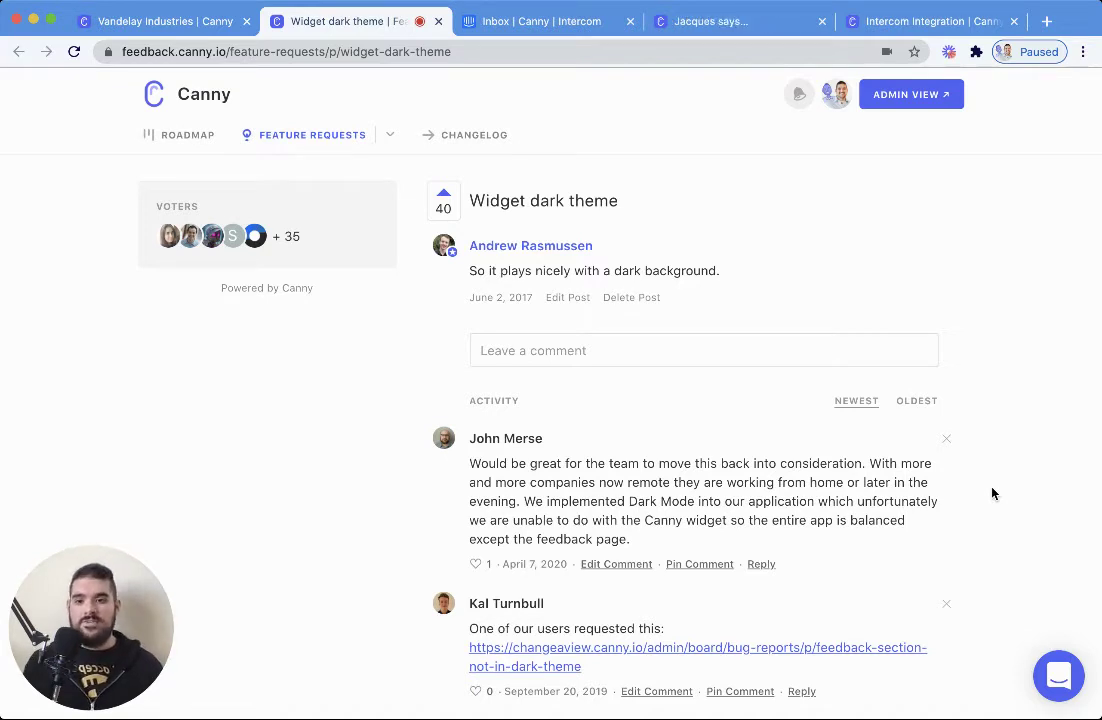
{"action": "left_click", "coordinate": [750, 21]}
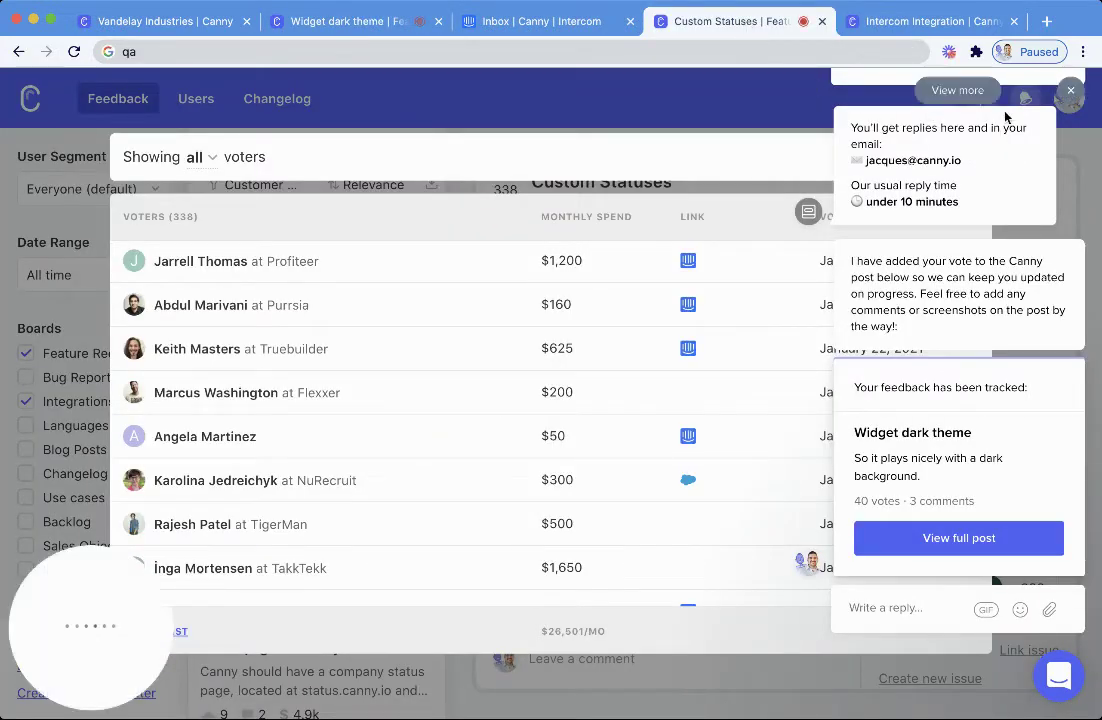
{"action": "left_click", "coordinate": [1066, 95]}
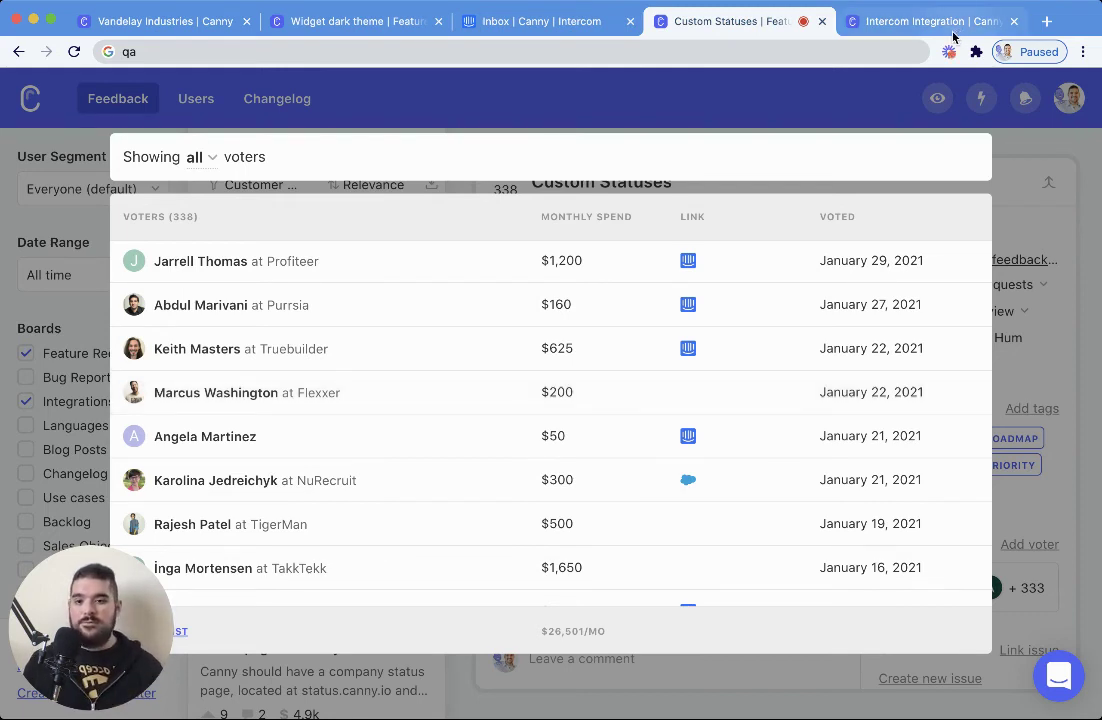
- Switch to the Intercom Integration help article, dismiss the message preview and read how to connect the Intercom account
{"action": "left_click", "coordinate": [950, 22]}
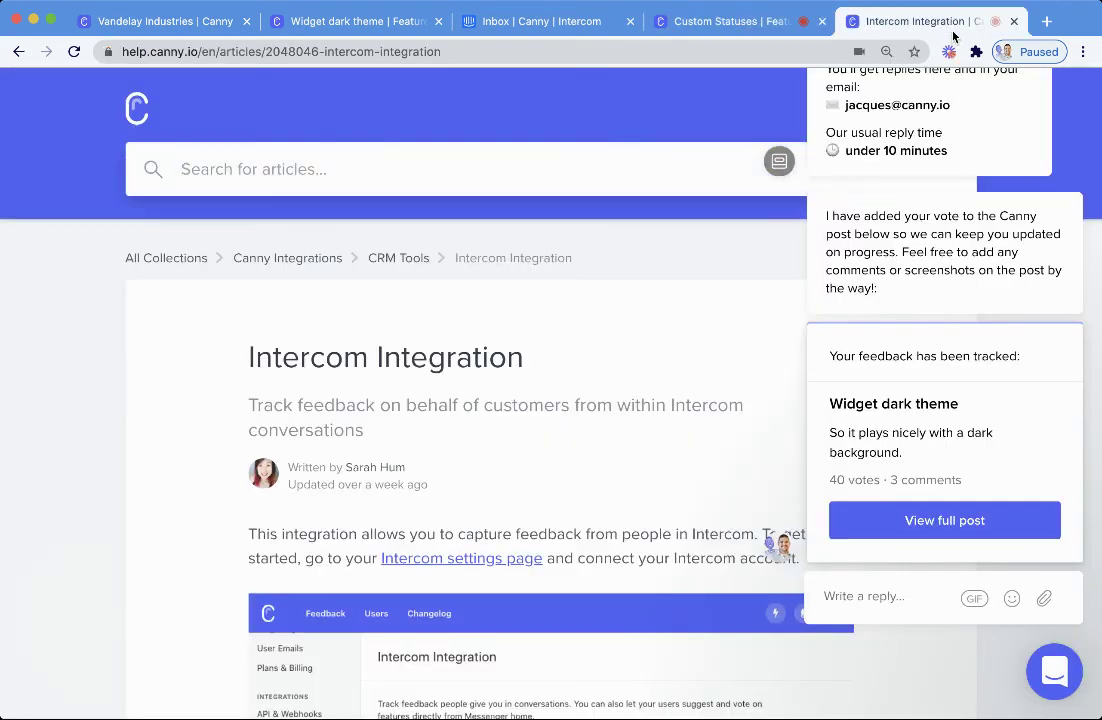
{"action": "left_click", "coordinate": [1067, 93]}
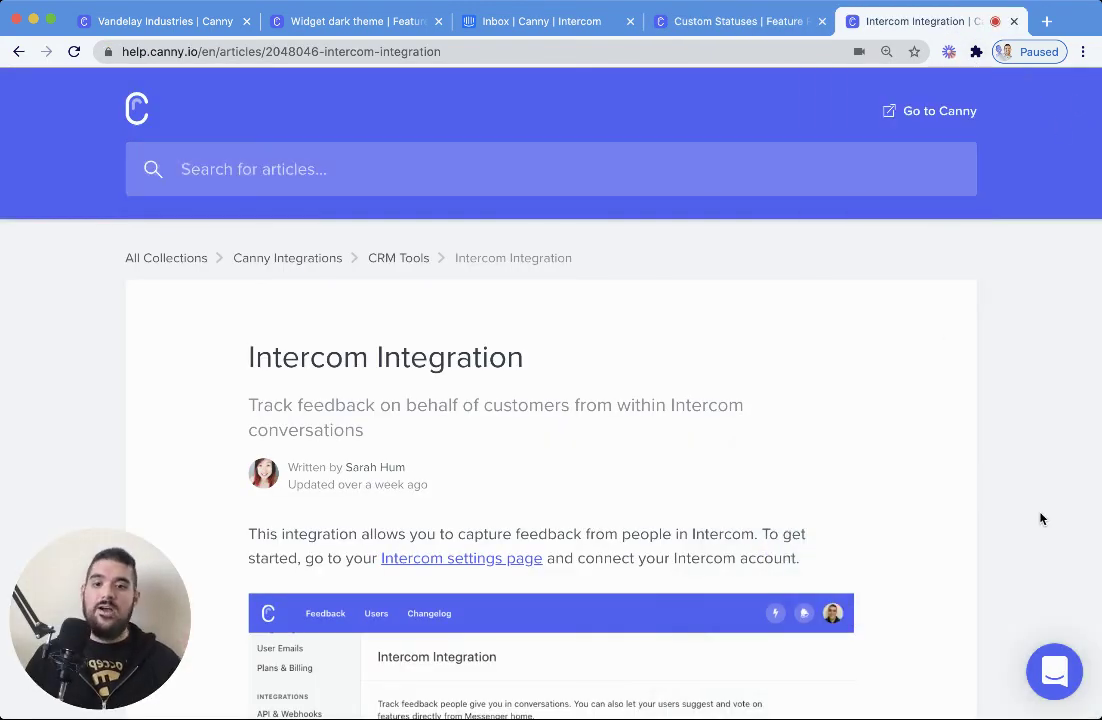
{"action": "scroll", "coordinate": [1040, 518], "scroll_direction": "down", "scroll_amount": 5}
{"action": "scroll", "coordinate": [1040, 518], "scroll_direction": "down", "scroll_amount": 5}
- Open the messenger on the help article page and locate its feature request section
{"action": "left_click", "coordinate": [1055, 671]}
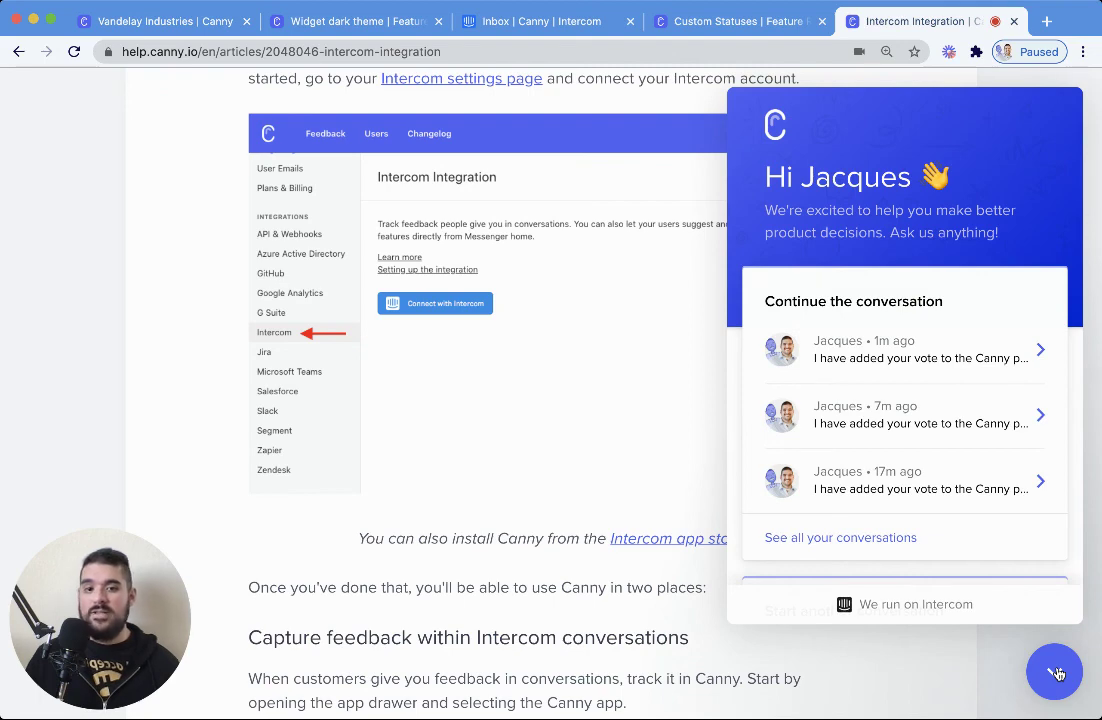
{"action": "scroll", "coordinate": [946, 467], "scroll_direction": "down", "scroll_amount": 3}
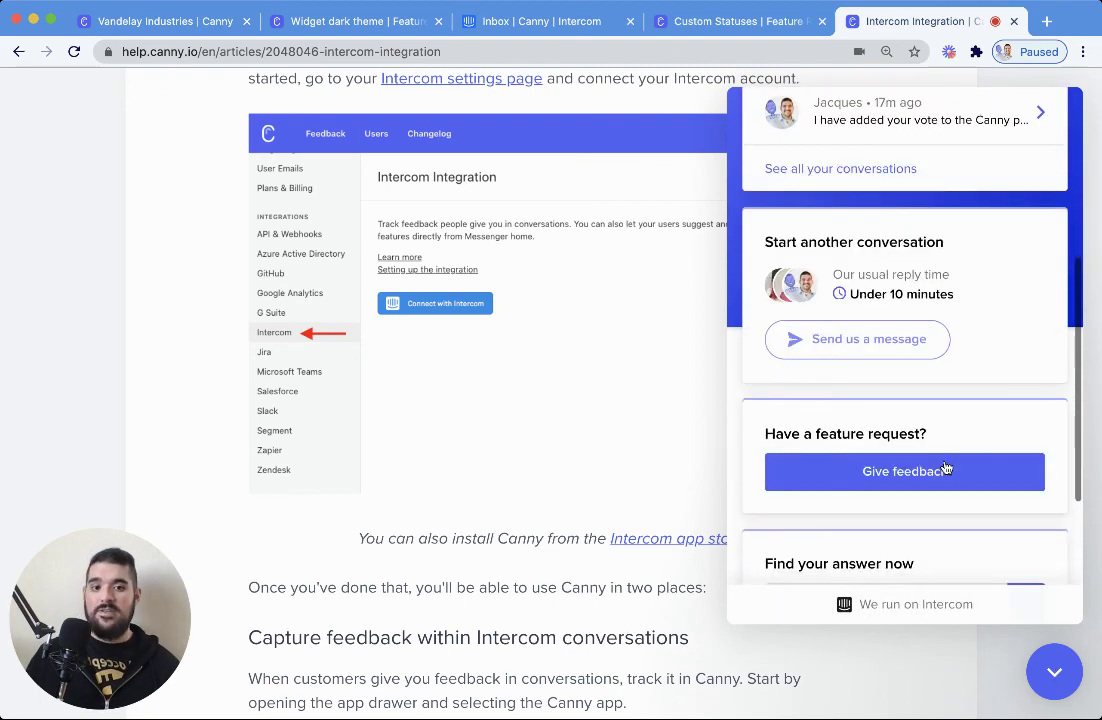
{"action": "scroll", "coordinate": [945, 468], "scroll_direction": "down", "scroll_amount": 1}
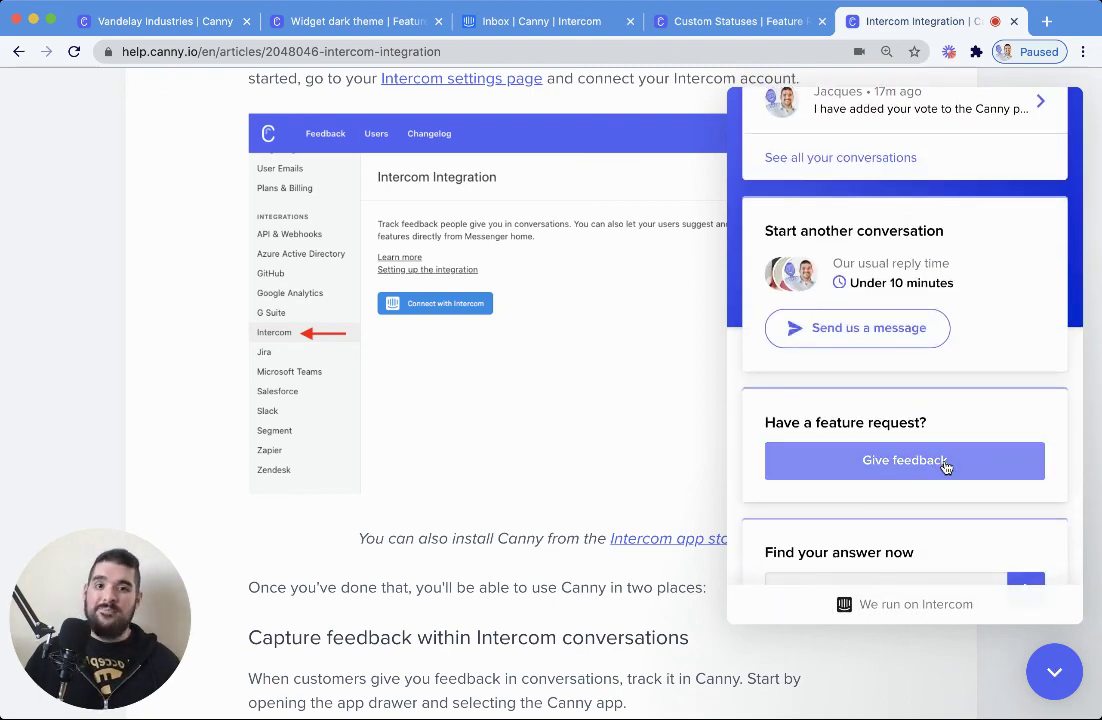